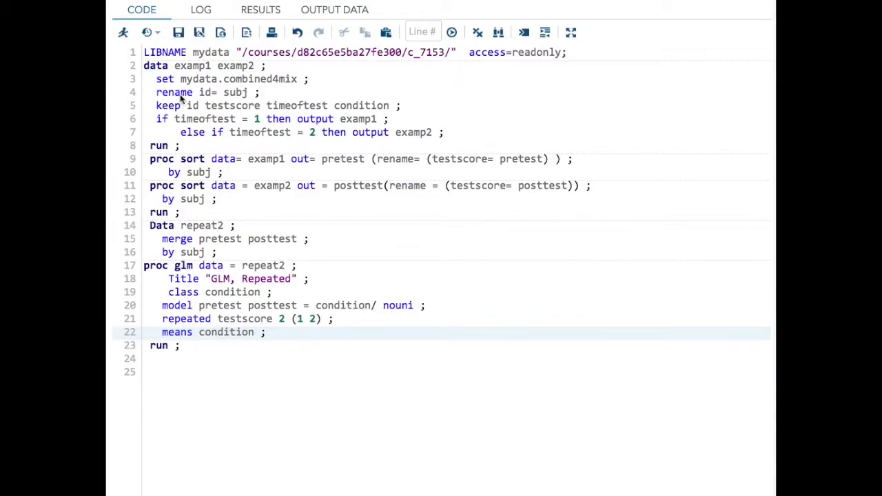
Run the repeated-measures PROC GLM program and view the MANOVA tests (testscore F=4.93, p=0.0271)
click(124, 33)
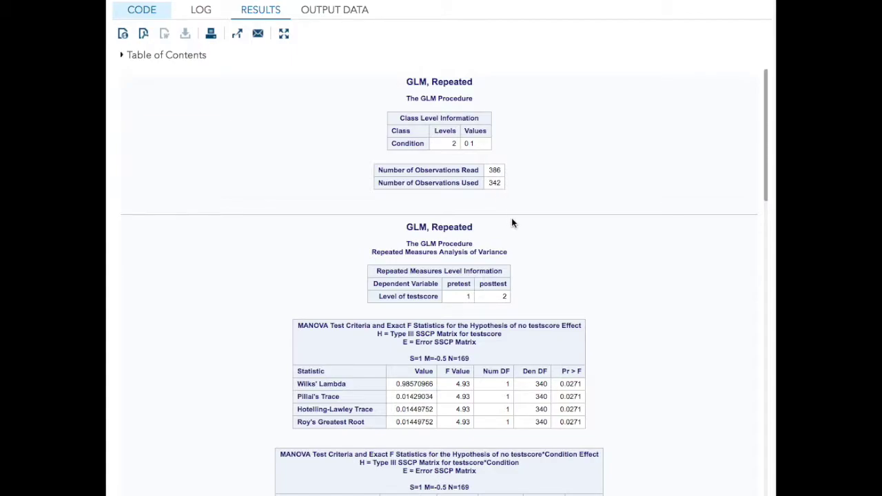
scroll(511, 218, down, 1)
Scroll to the between-subjects Condition effect (F=16.41) and the univariate within-subject tests
scroll(512, 223, down, 3)
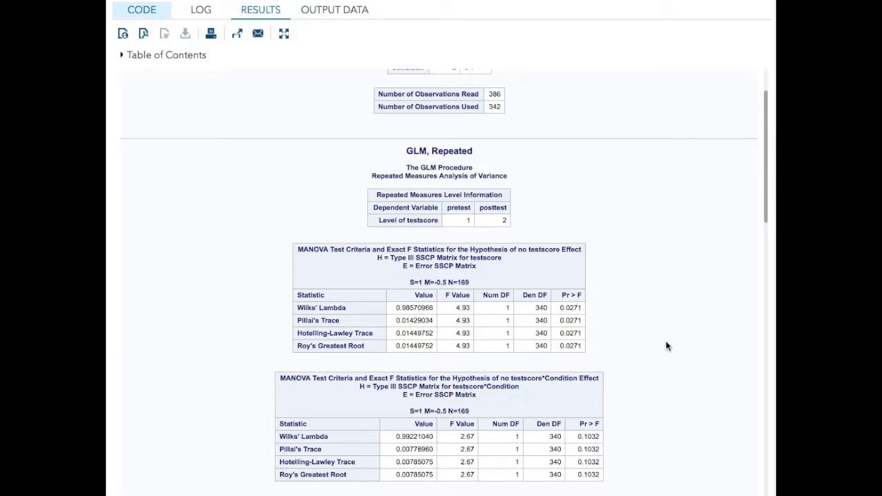
scroll(666, 345, down, 1)
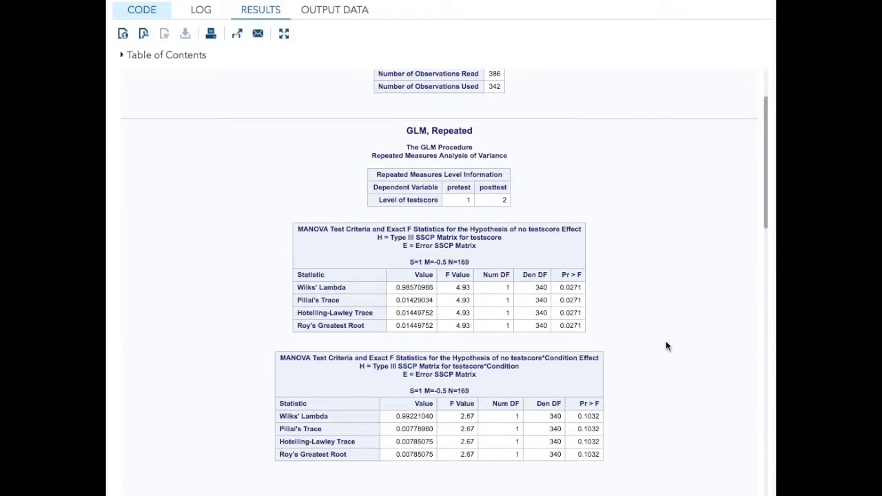
scroll(666, 346, down, 1)
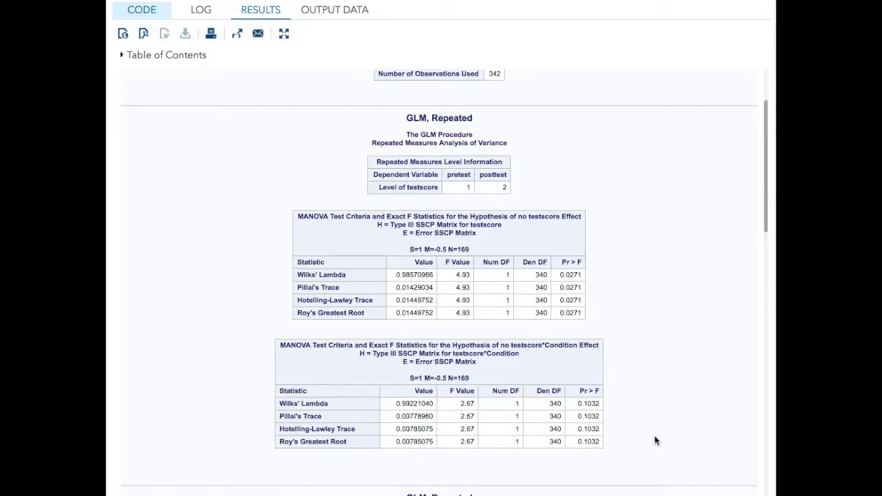
scroll(655, 441, down, 2)
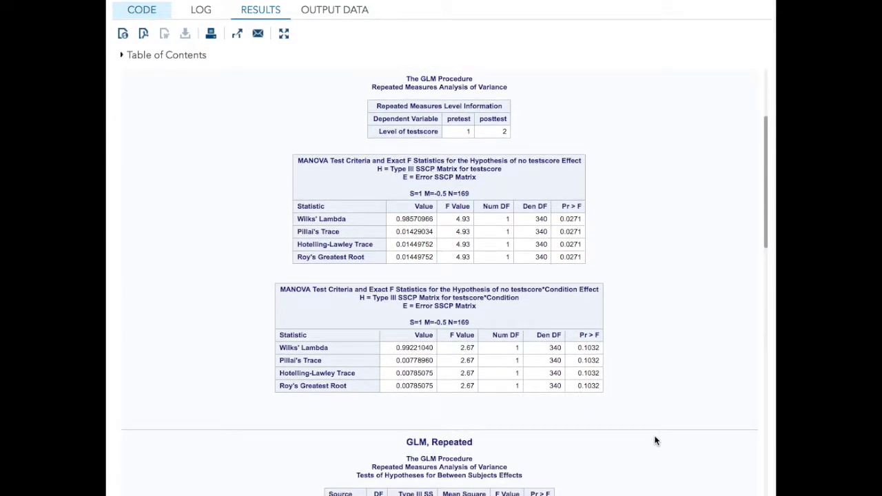
scroll(655, 441, down, 2)
scroll(655, 440, down, 3)
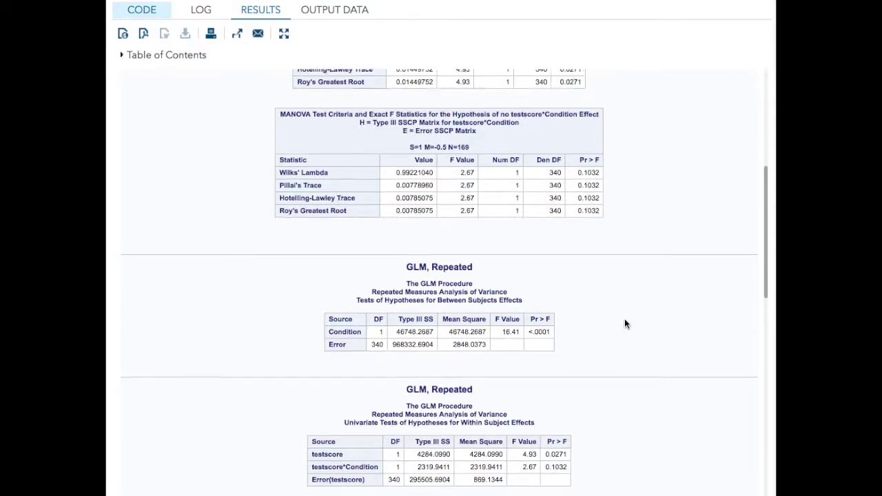
scroll(625, 322, down, 3)
Scroll down to the 'Distribution of pretest' box plot by Condition
scroll(625, 327, down, 2)
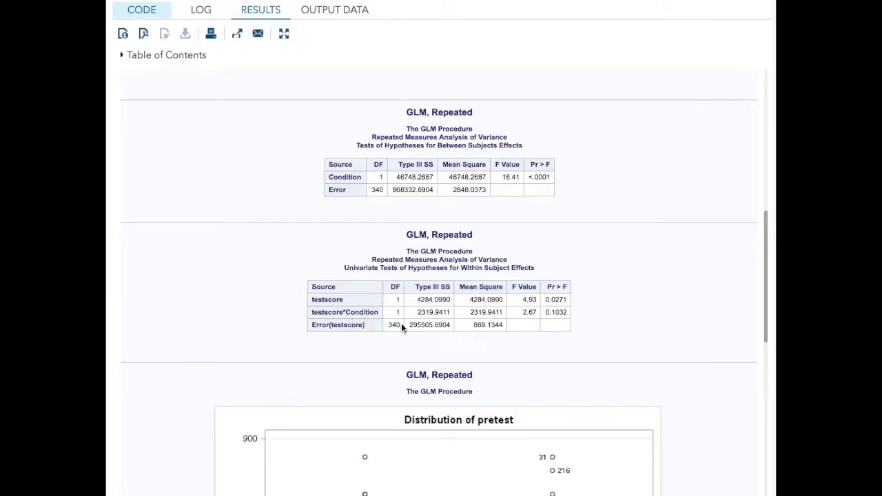
scroll(578, 326, down, 5)
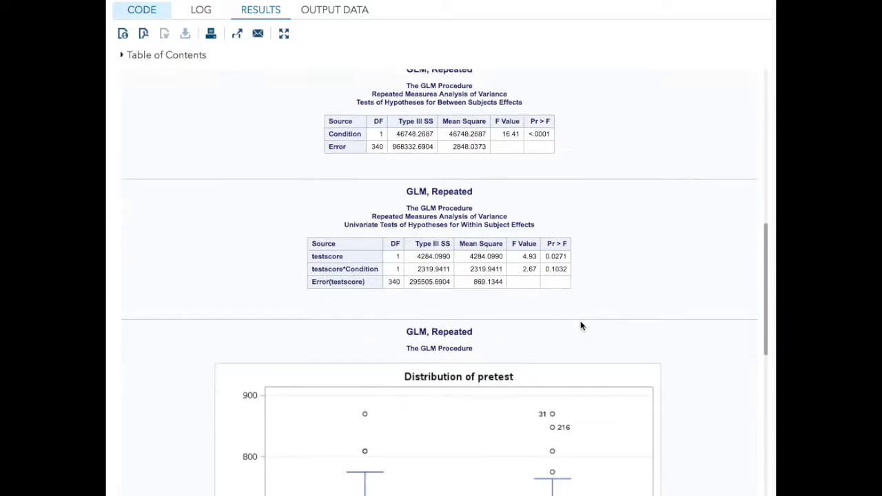
scroll(580, 326, down, 2)
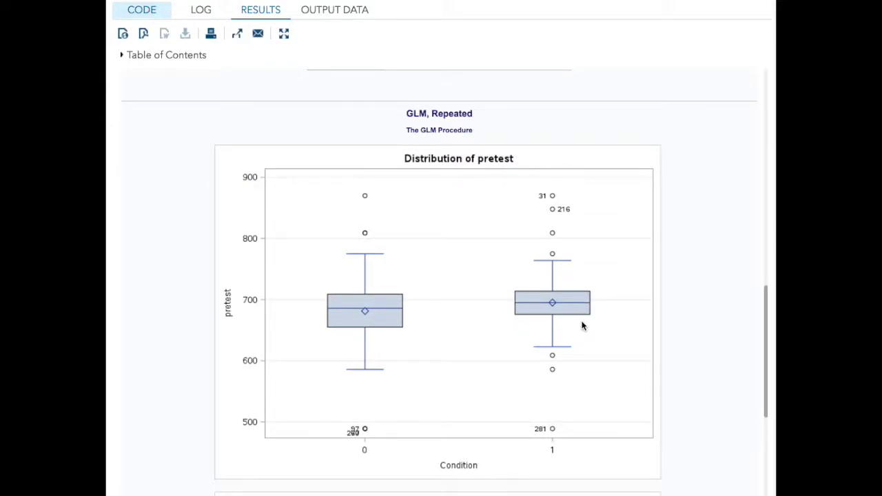
scroll(582, 326, down, 1)
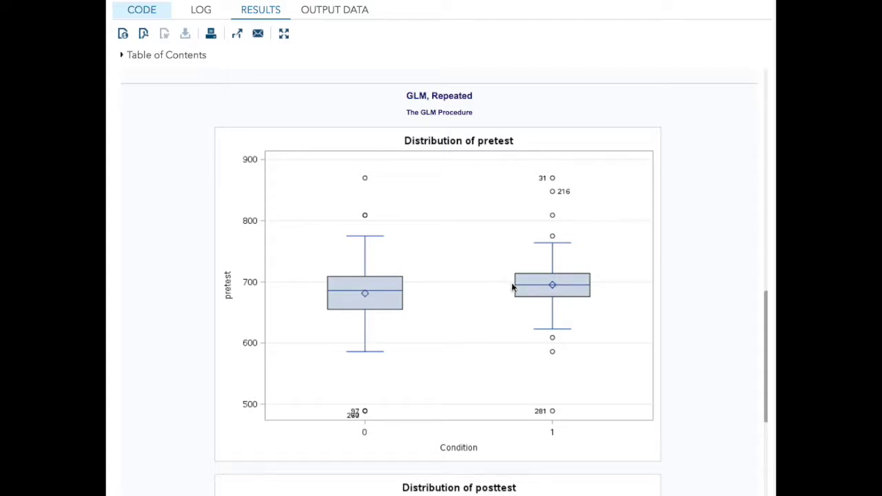
Scroll to the 'Distribution of posttest' box plot and the pretest/posttest means by Condition
scroll(527, 315, down, 3)
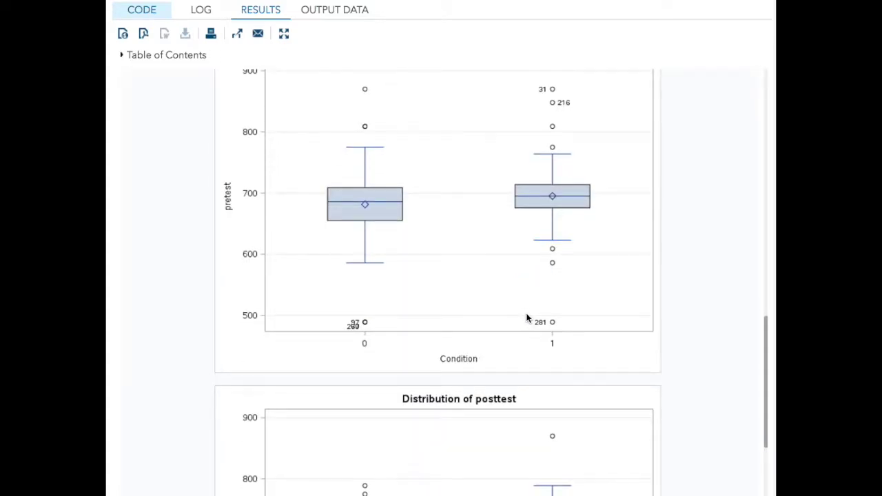
scroll(526, 317, up, 6)
scroll(526, 318, down, 11)
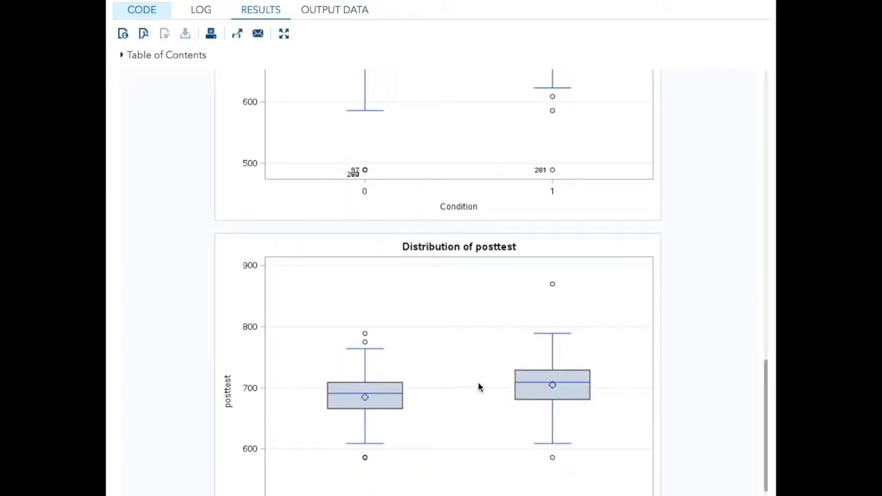
scroll(549, 394, down, 4)
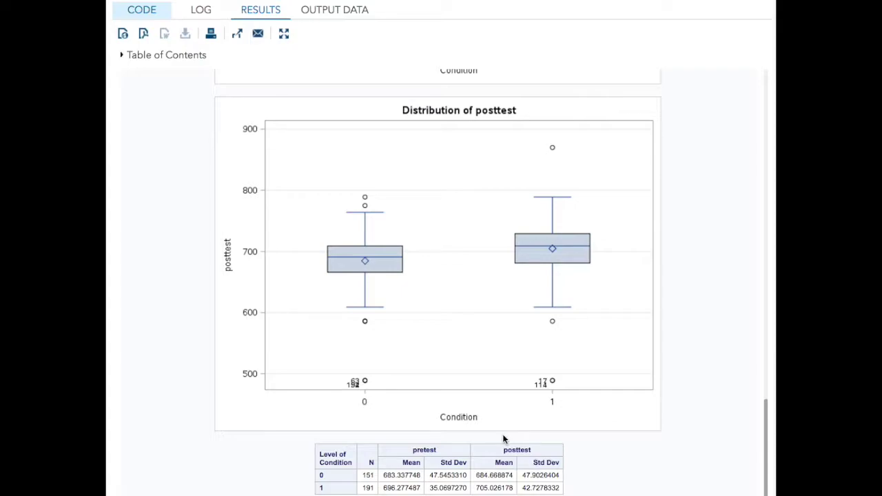
scroll(503, 439, up, 1)
Scroll back through the repeated-measures results to review them once more
scroll(503, 439, up, 15)
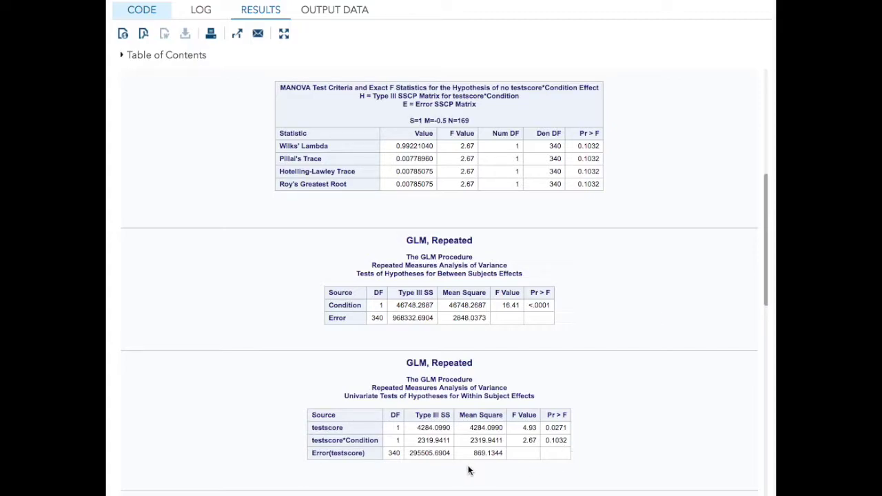
scroll(468, 470, down, 10)
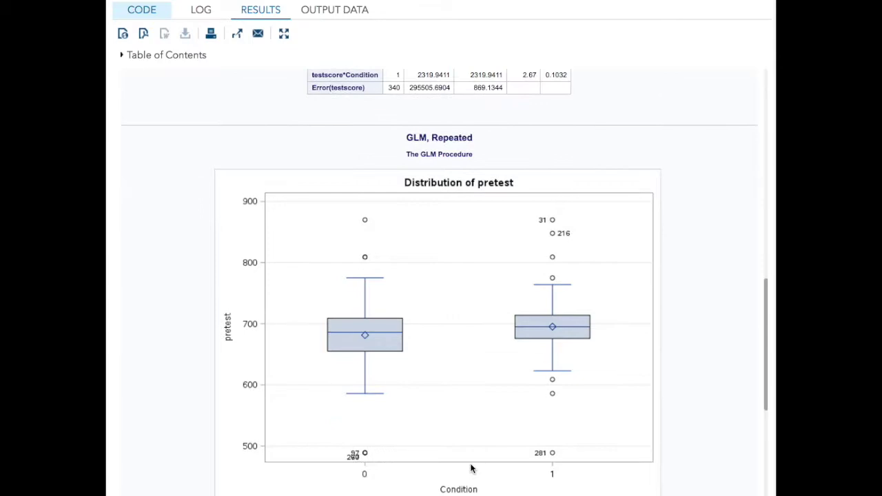
scroll(471, 468, down, 10)
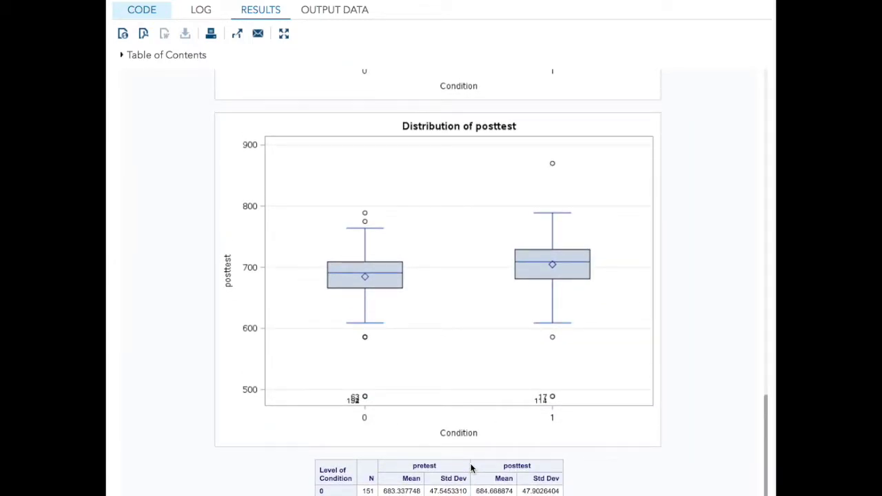
scroll(471, 468, down, 1)
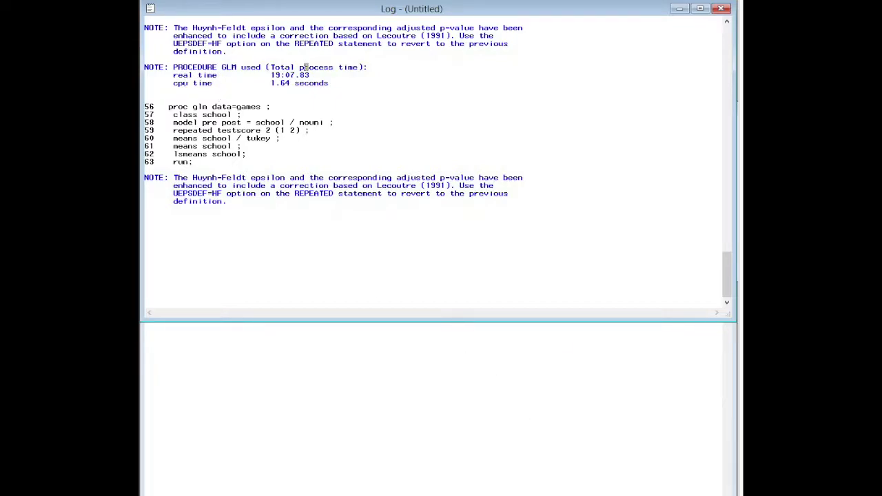
Submit the school PROC GLM program with Tukey means and LS-means using F5
key(F5)
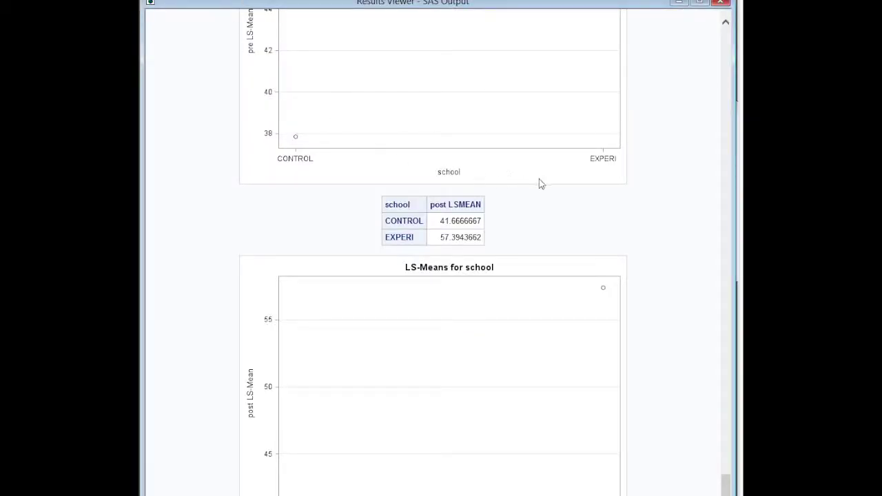
Jump to the top of the output to see class levels and the testscore MANOVA (F=5.45)
drag(724, 478, 709, 3)
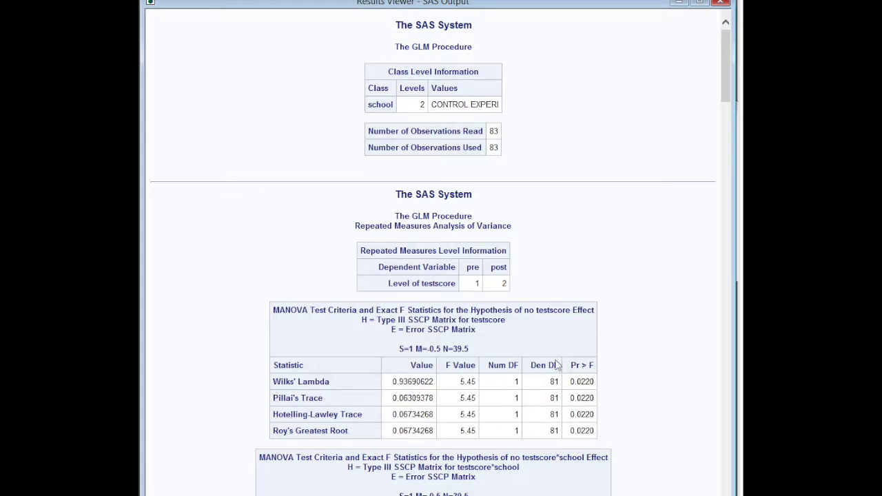
Scroll to the testscore*school MANOVA (F=0.99) and the between-subjects school effect (F=5.81)
scroll(560, 369, down, 3)
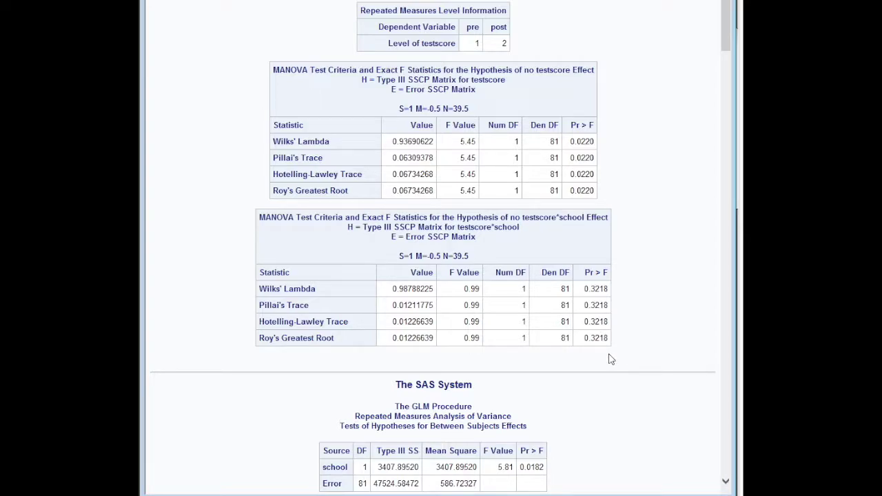
Scroll to the within-subject tests: testscore F=5.45, testscore*school F=0.99, error DF 81
scroll(609, 359, down, 3)
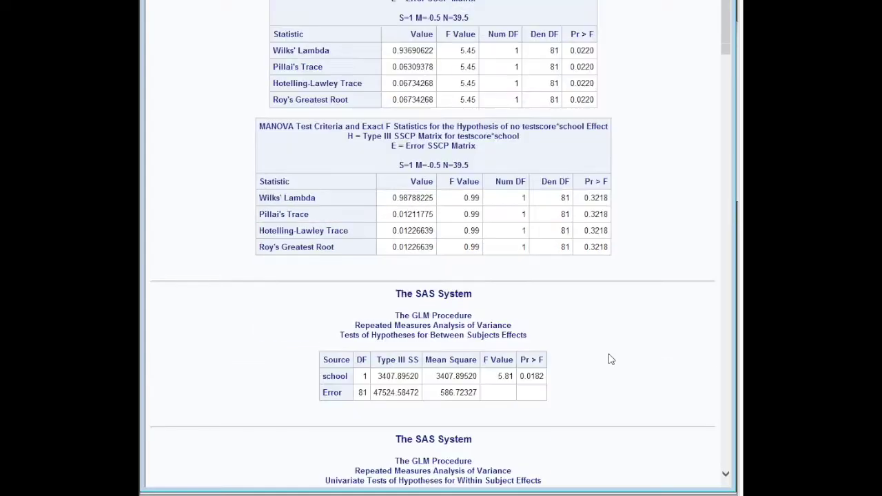
scroll(609, 359, down, 3)
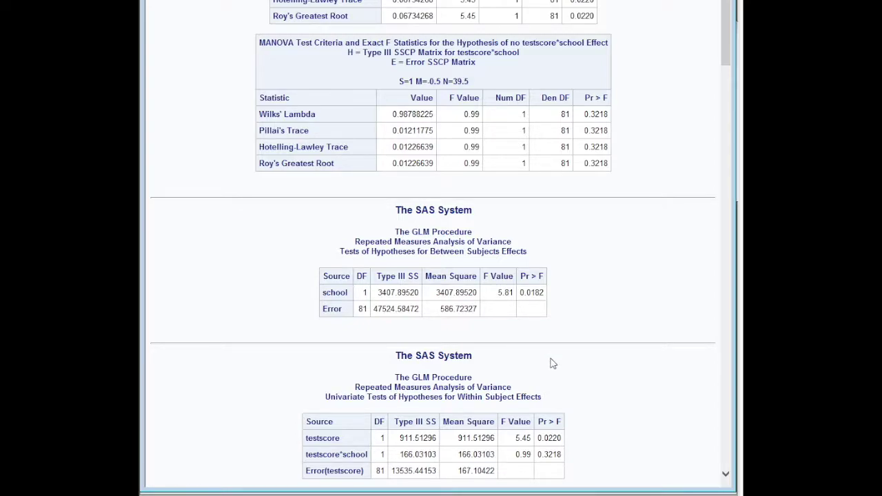
scroll(552, 363, down, 3)
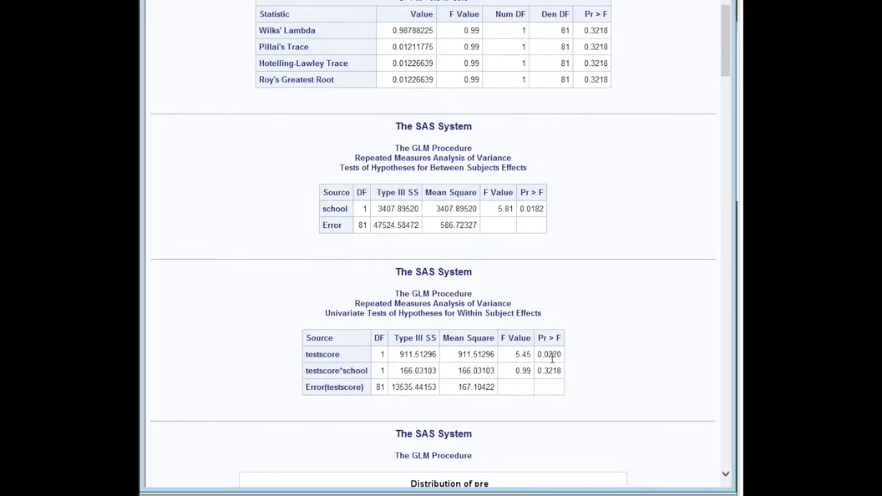
scroll(620, 373, down, 3)
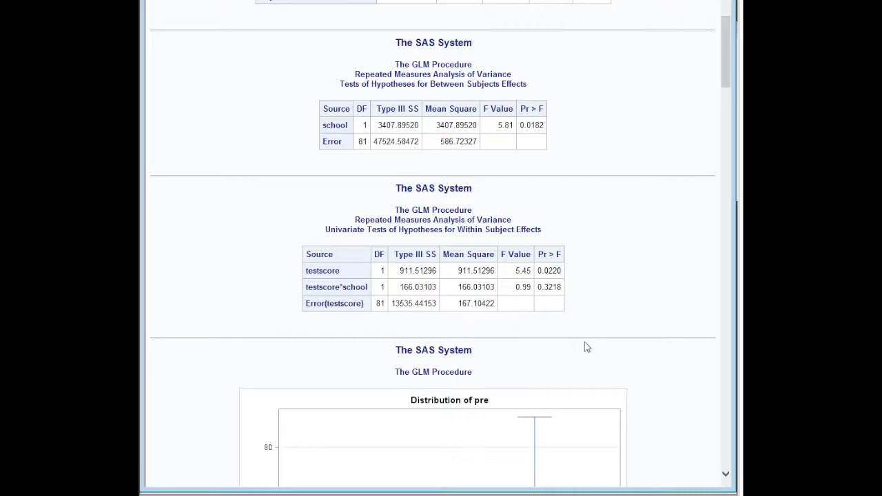
scroll(586, 348, up, 5)
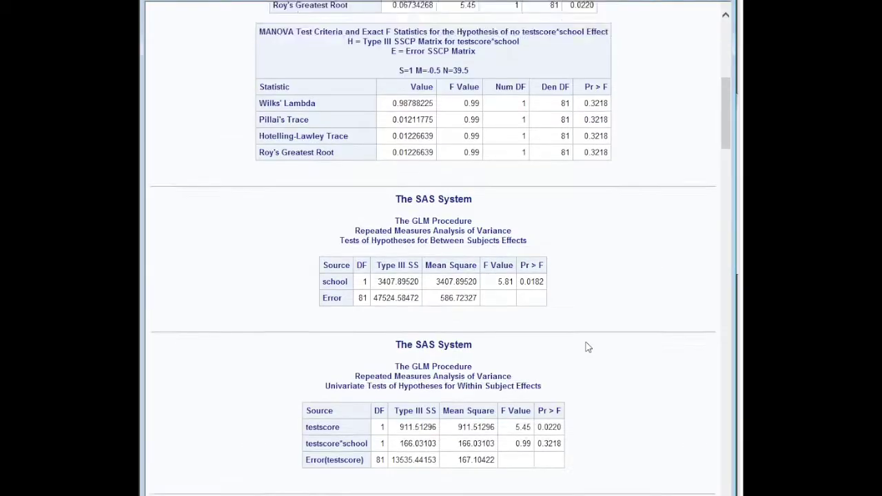
scroll(585, 348, up, 4)
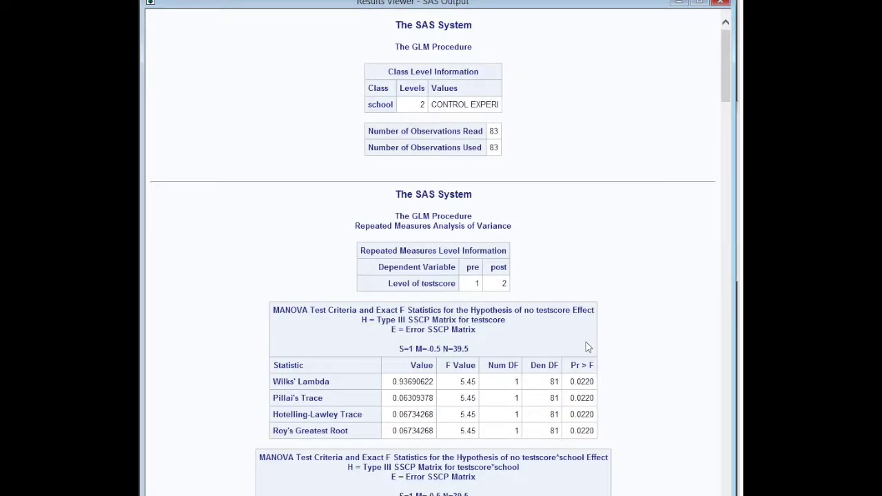
scroll(587, 347, down, 5)
scroll(587, 346, down, 4)
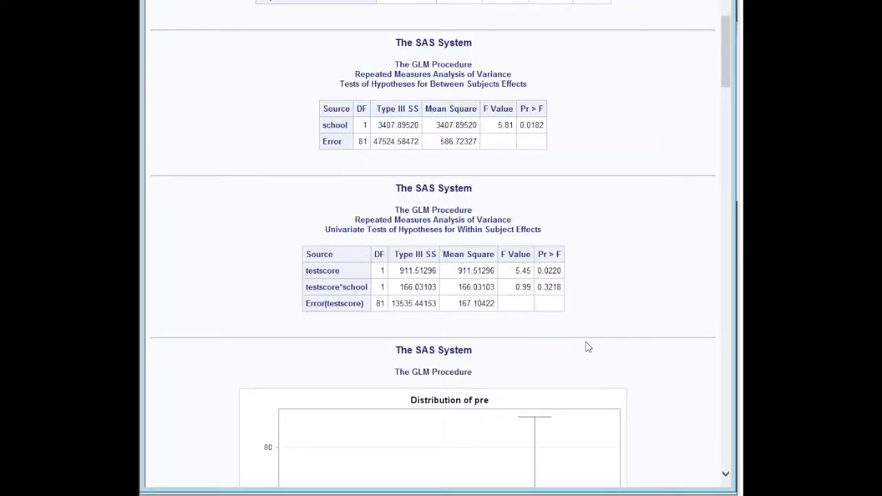
Scroll past the pre box plot to the Tukey HSD tables for pre and the post box plot
scroll(588, 347, down, 8)
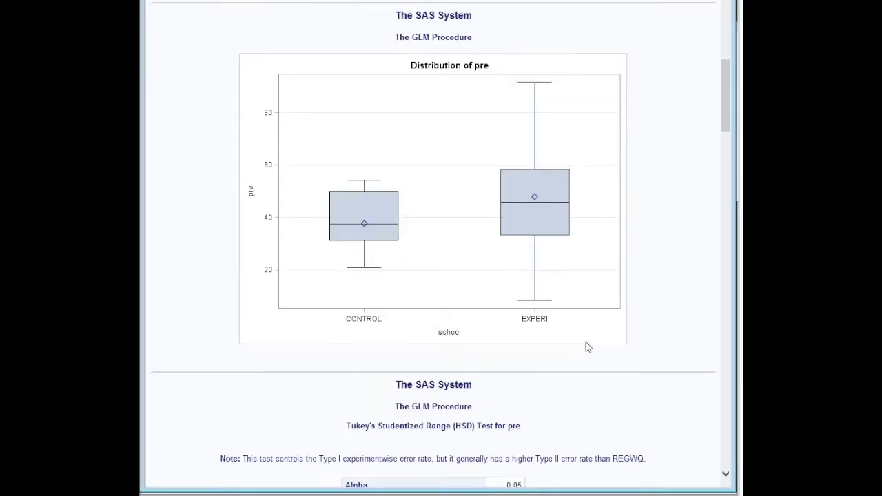
scroll(587, 347, down, 4)
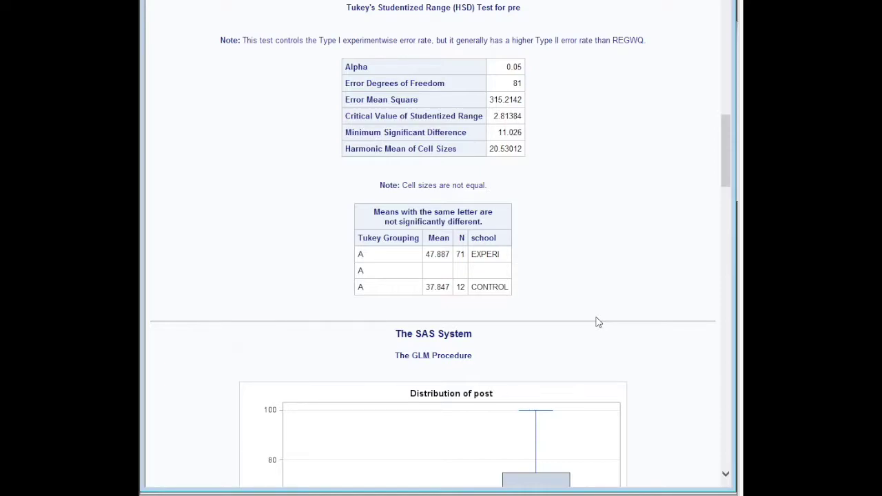
scroll(611, 280, up, 3)
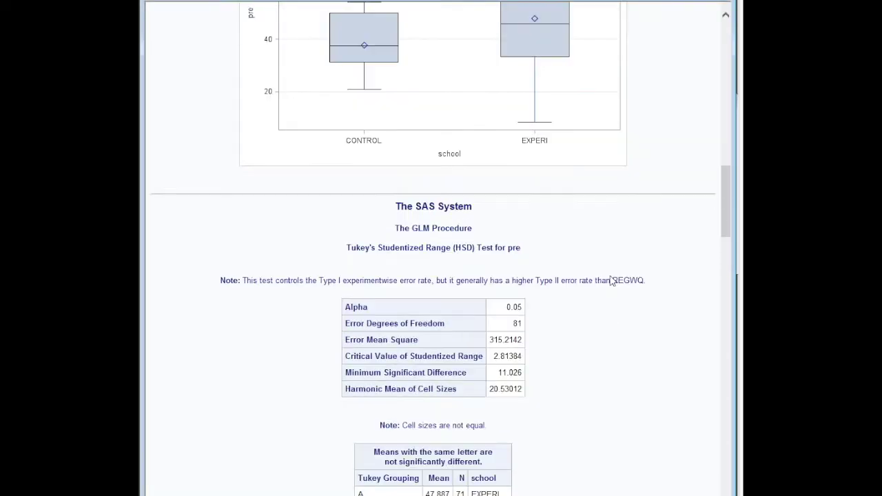
scroll(610, 280, up, 3)
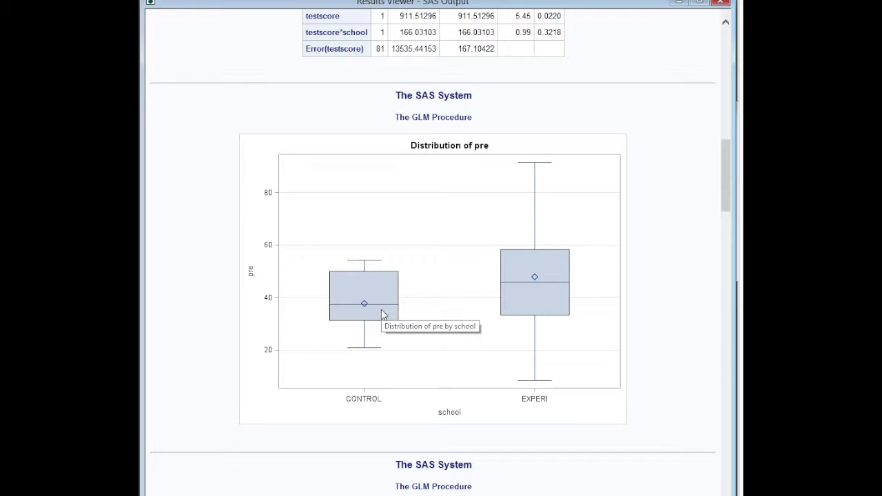
scroll(382, 314, down, 4)
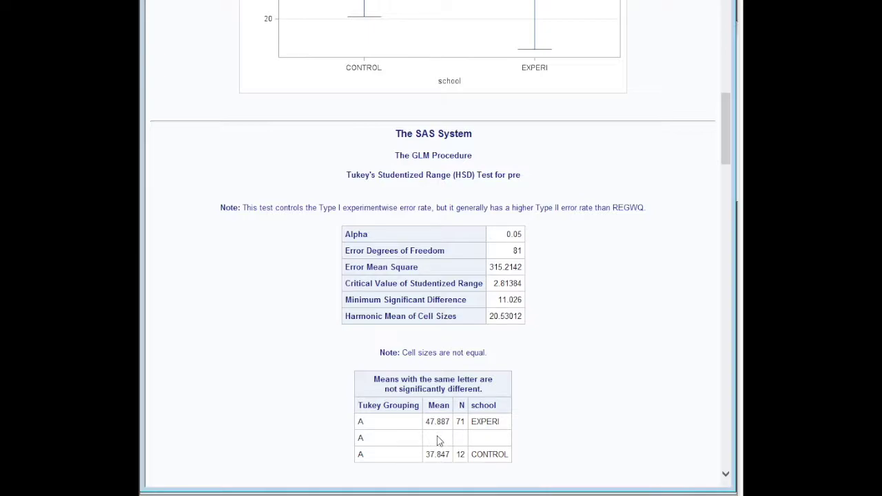
scroll(438, 441, down, 6)
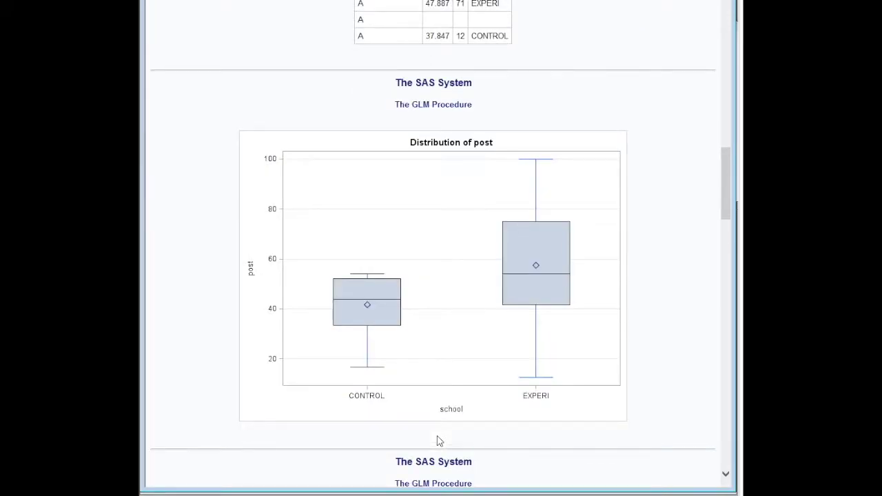
Scroll to the Tukey HSD table for post: EXPERI (57.394) in group A, CONTROL (41.667) in B
scroll(438, 441, down, 2)
scroll(438, 441, up, 4)
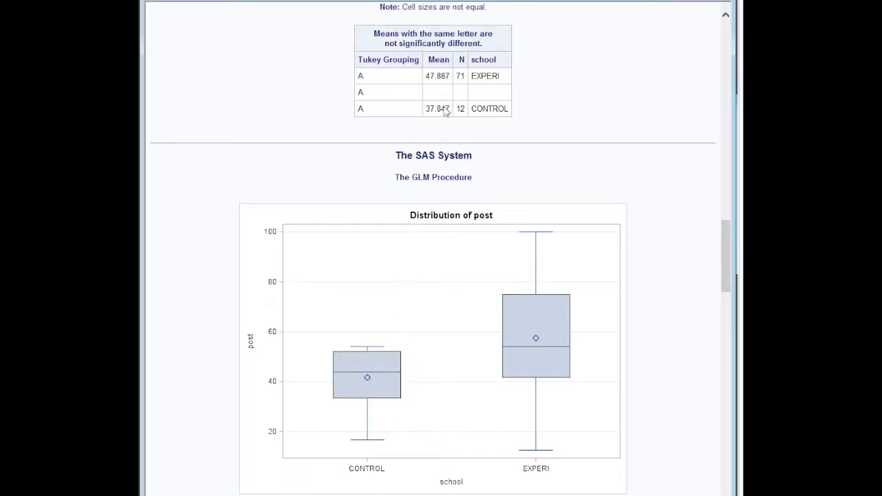
scroll(466, 190, down, 2)
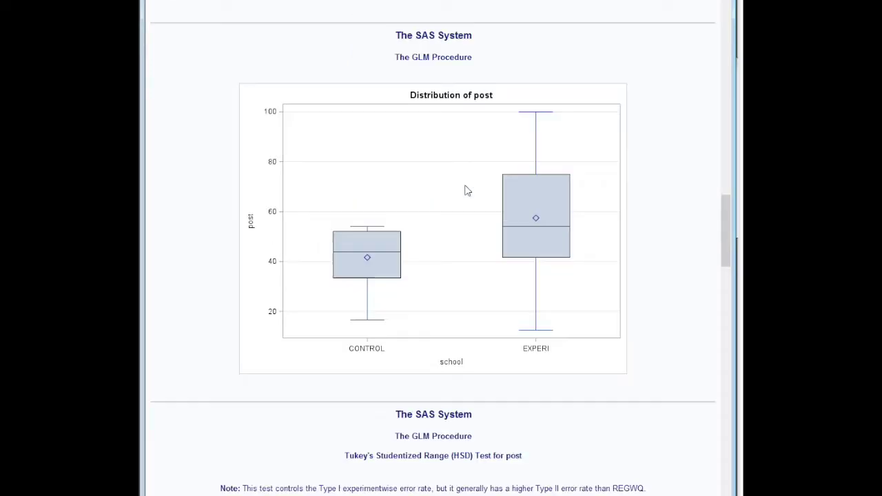
scroll(467, 190, down, 3)
scroll(482, 194, down, 1)
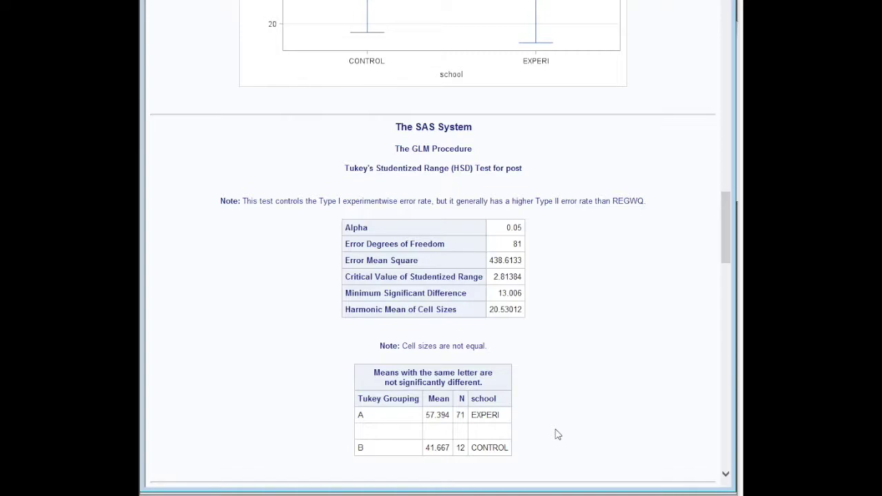
scroll(558, 434, down, 6)
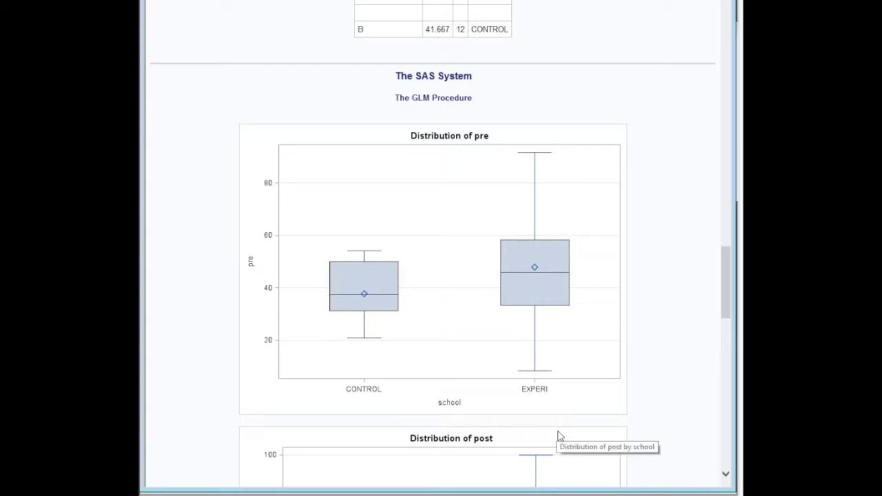
Scroll down to the stacked Distribution of pre and Distribution of post box plots by school
scroll(564, 439, down, 4)
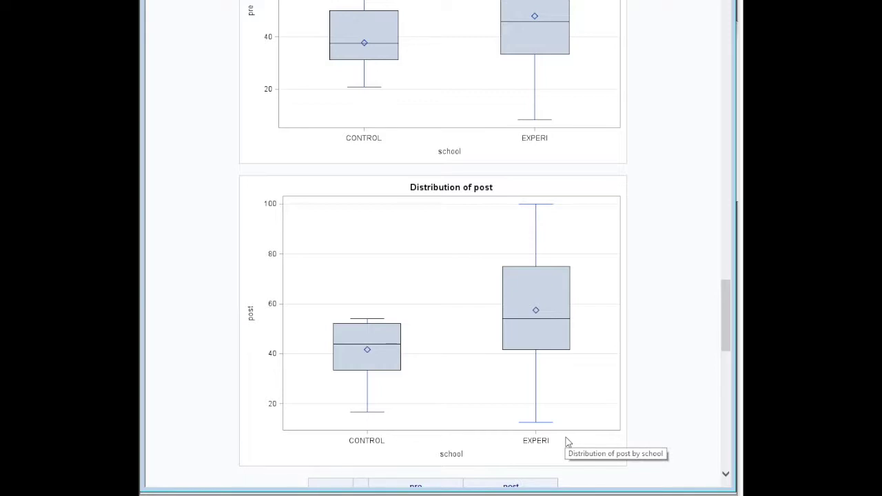
scroll(565, 440, up, 2)
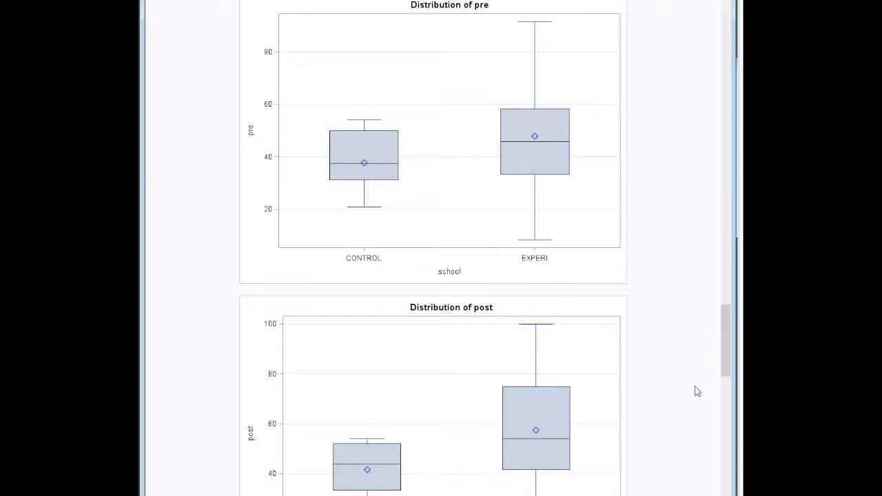
scroll(697, 392, down, 3)
Scroll to the school means table and pre LS-means (CONTROL 37.85, EXPERI 47.89) with its plot
scroll(697, 391, down, 4)
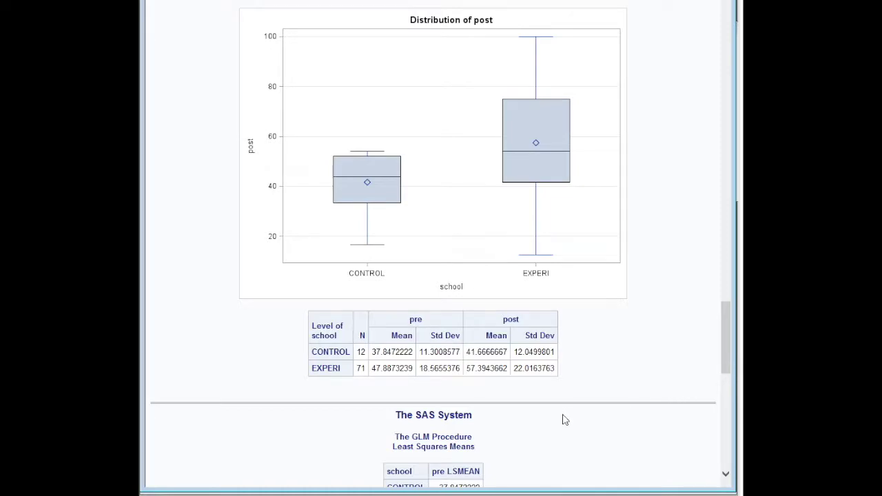
scroll(562, 418, down, 4)
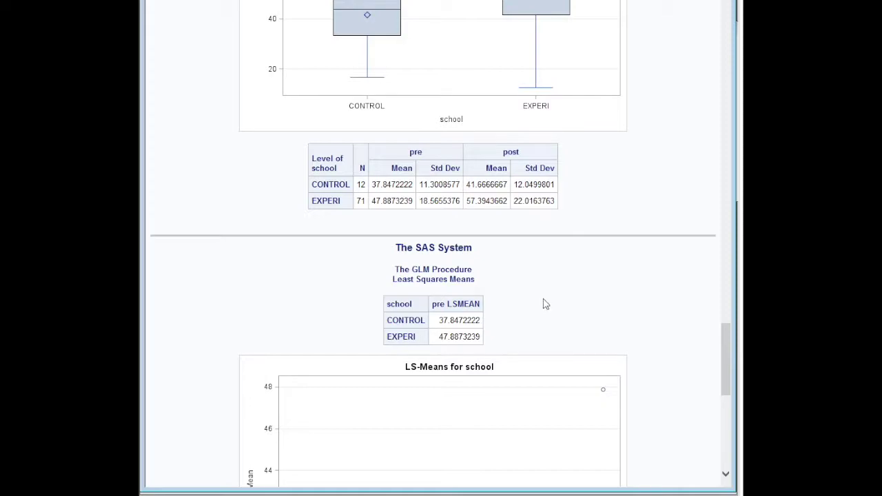
Scroll to the end for post LS-means (CONTROL 41.67, EXPERI 57.39) and their LS-Means plot
scroll(550, 323, down, 1)
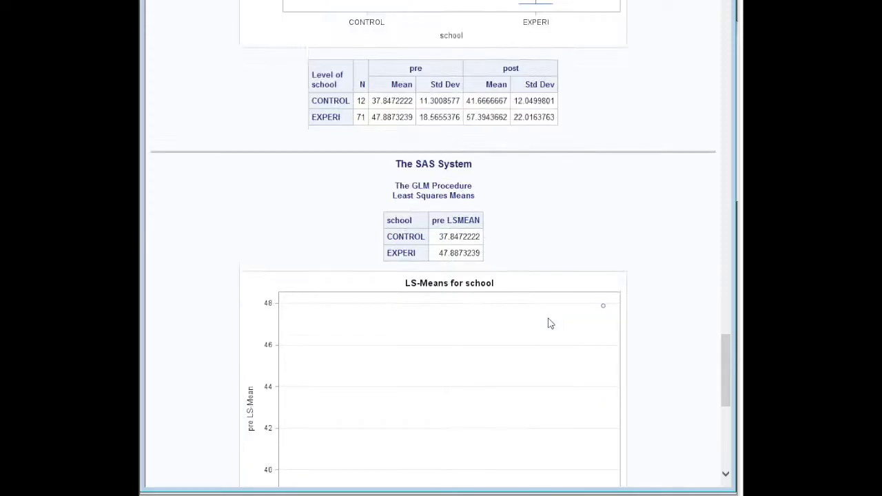
scroll(550, 323, down, 1)
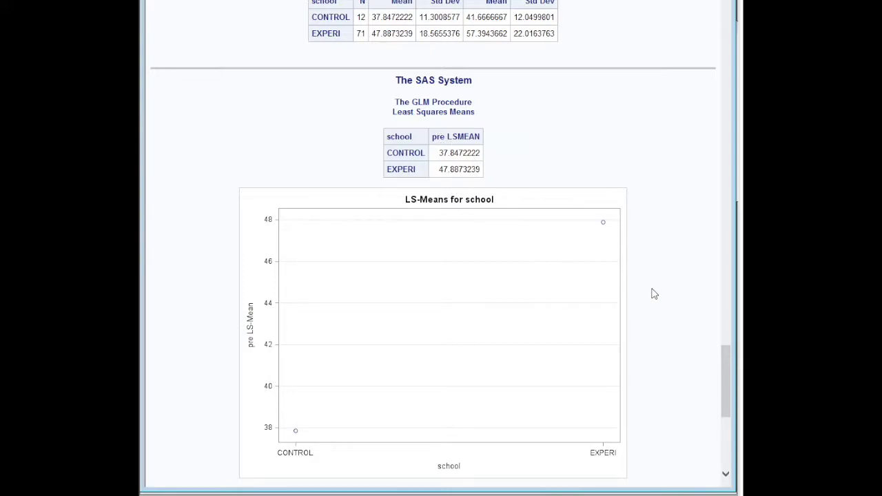
scroll(652, 291, down, 3)
scroll(654, 293, down, 2)
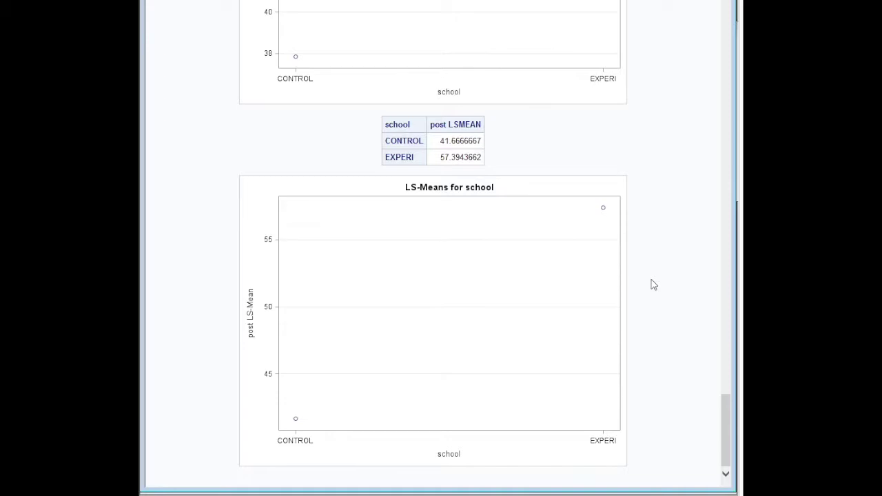
Scroll back up past the Tukey tests and box plots to the Between and Within Subject Effects tables
scroll(641, 256, up, 6)
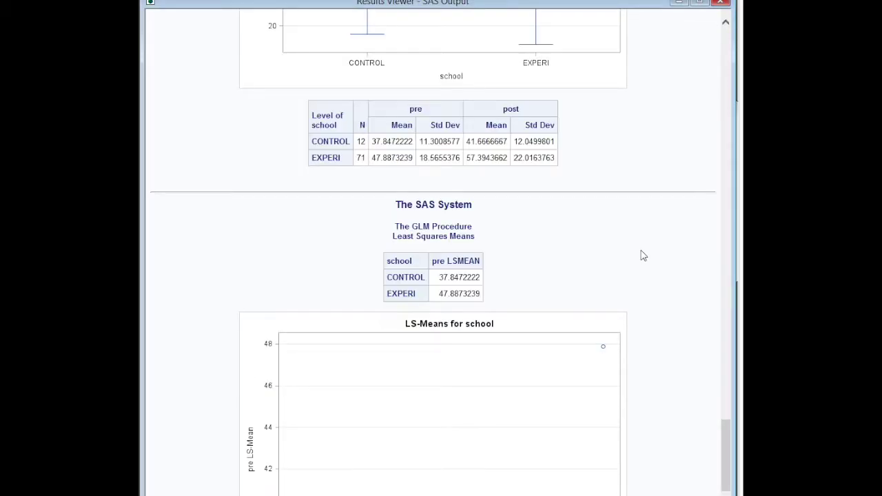
scroll(640, 256, up, 4)
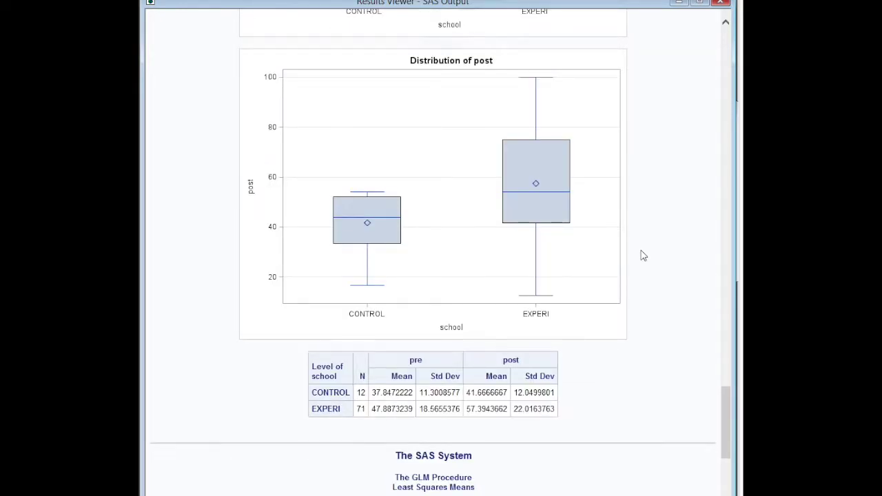
scroll(641, 255, up, 10)
scroll(641, 255, up, 4)
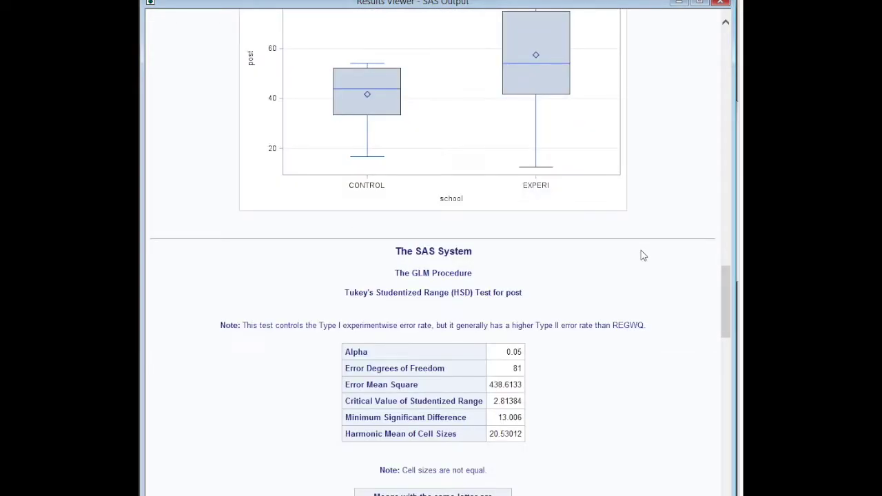
scroll(641, 256, up, 8)
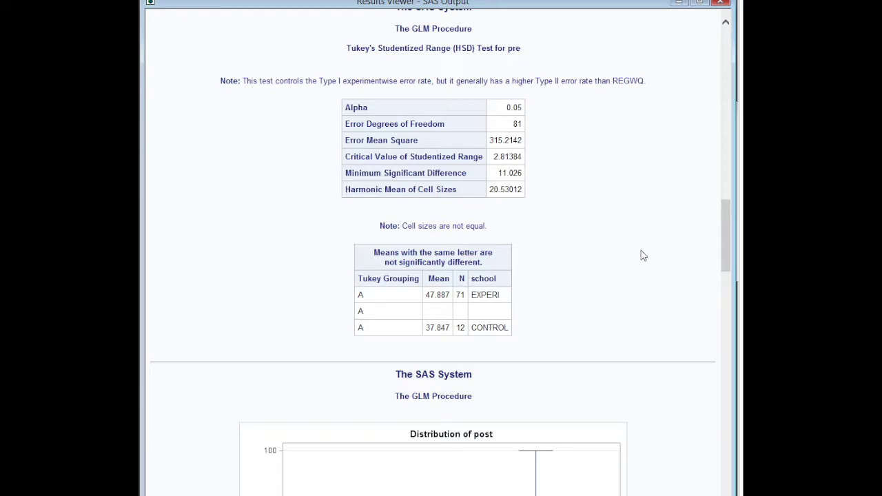
scroll(641, 255, up, 15)
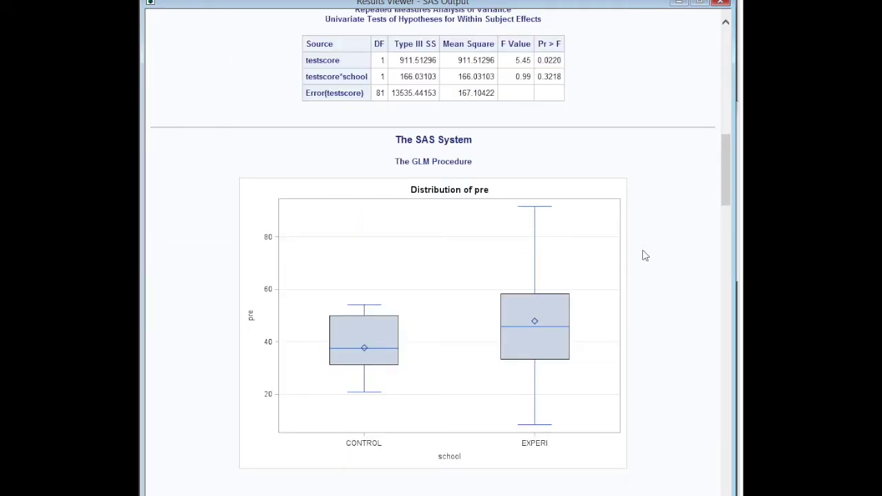